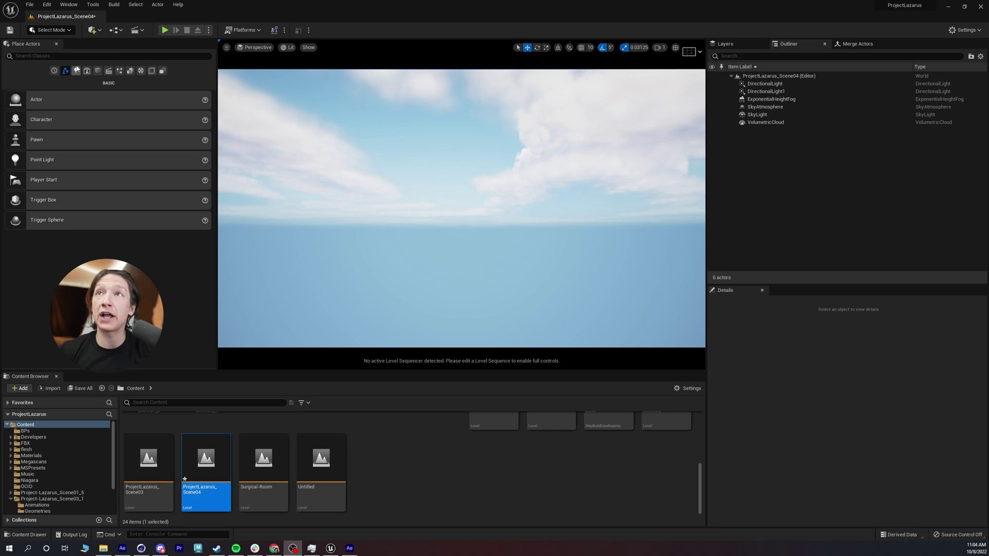
Open the Quick Add content dropdown in the Unreal Engine toolbar
left_click(92, 31)
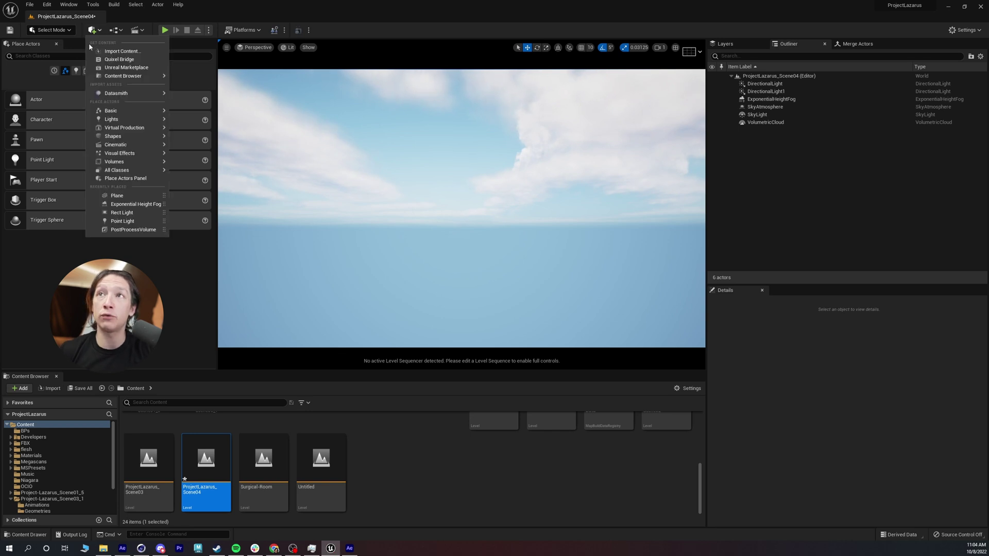
Play back the Cinema 4D syringe animation from around frame 825, then return to Unreal
left_click(145, 547)
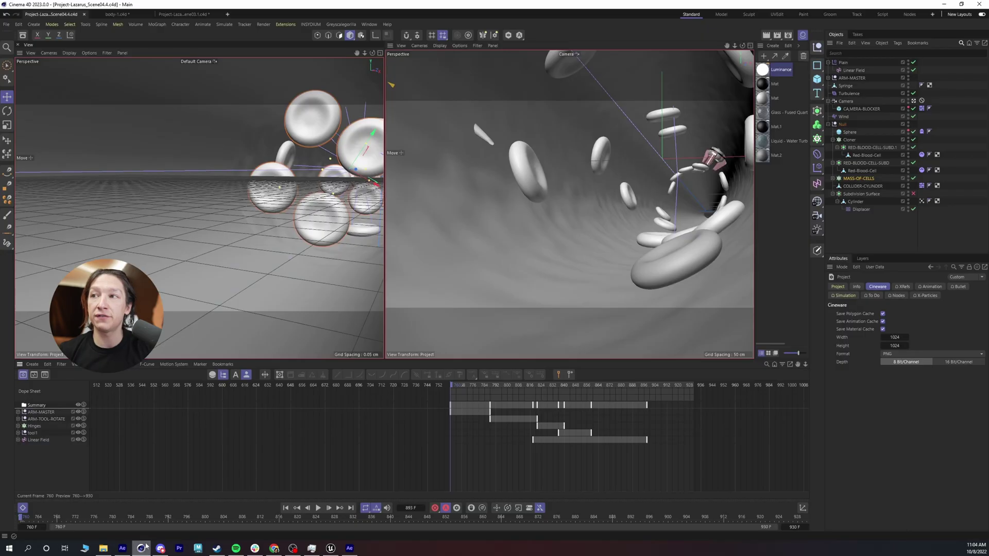
mouse_move(460, 388)
left_mouse_down()
mouse_move(564, 394)
mouse_move(476, 422)
left_mouse_up()
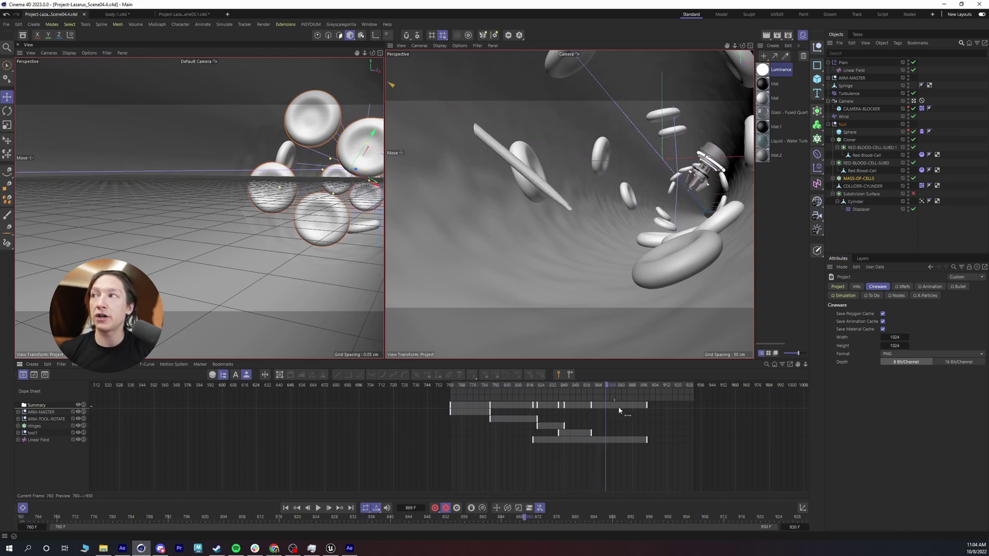
key("F8")
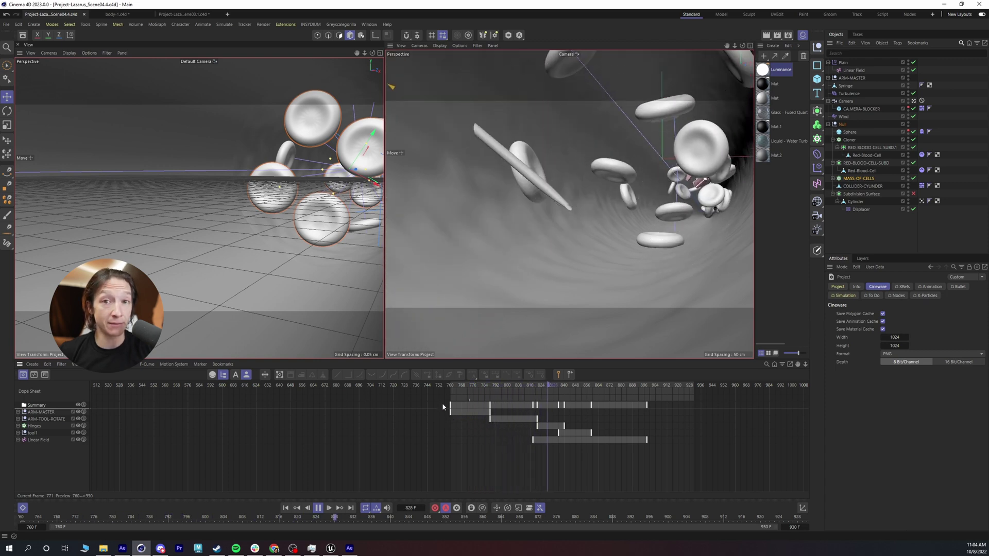
key("F8")
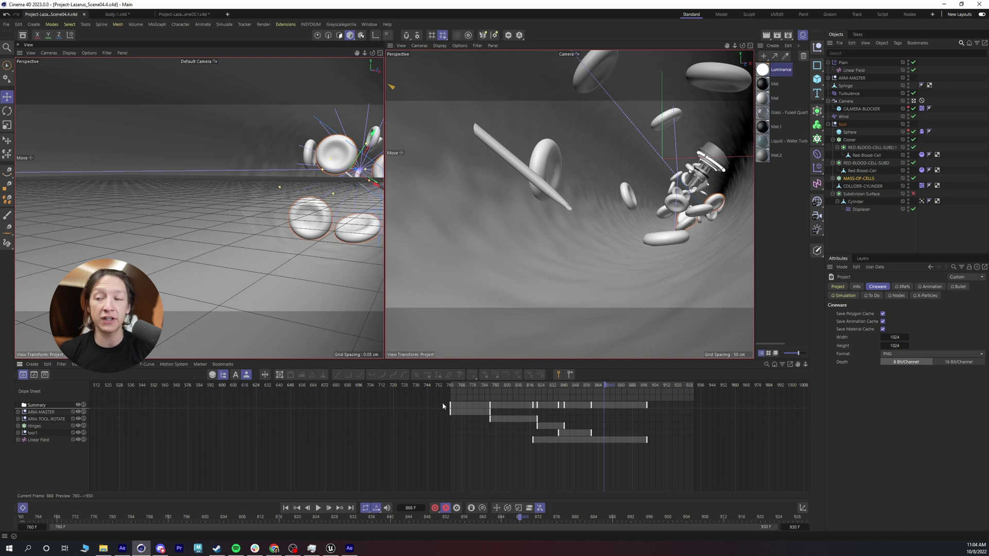
key("alt+Tab")
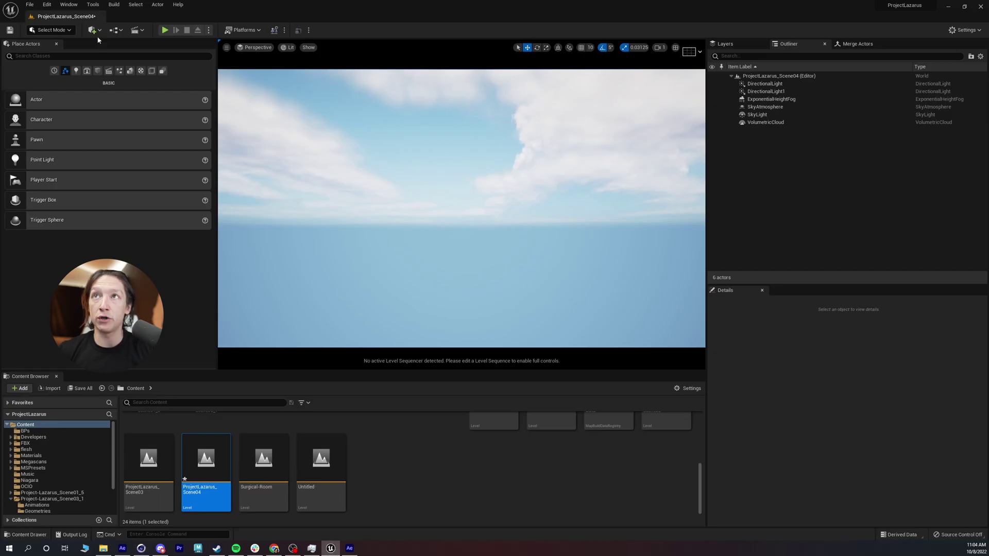
Pick Project Files/C4D/Project-Lazarus_Scene04.4.c4d for Datasmith import and confirm the /Game/ location
left_click(93, 30)
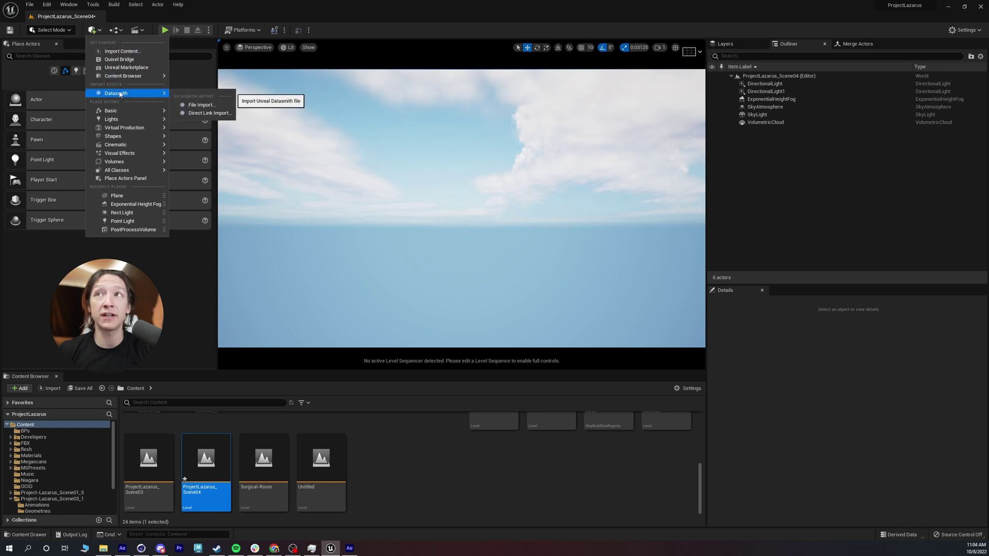
left_click(200, 105)
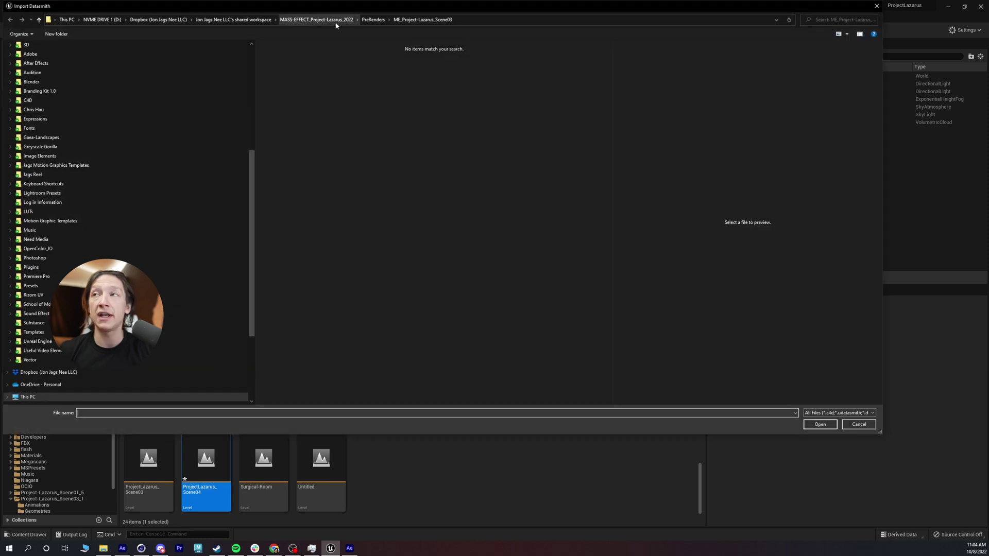
left_click(331, 23)
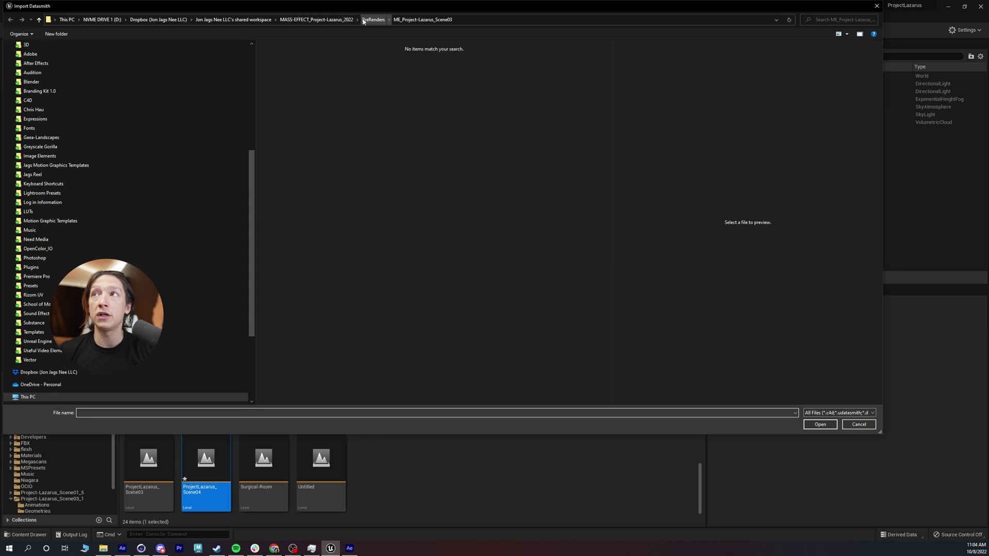
double_click(291, 114)
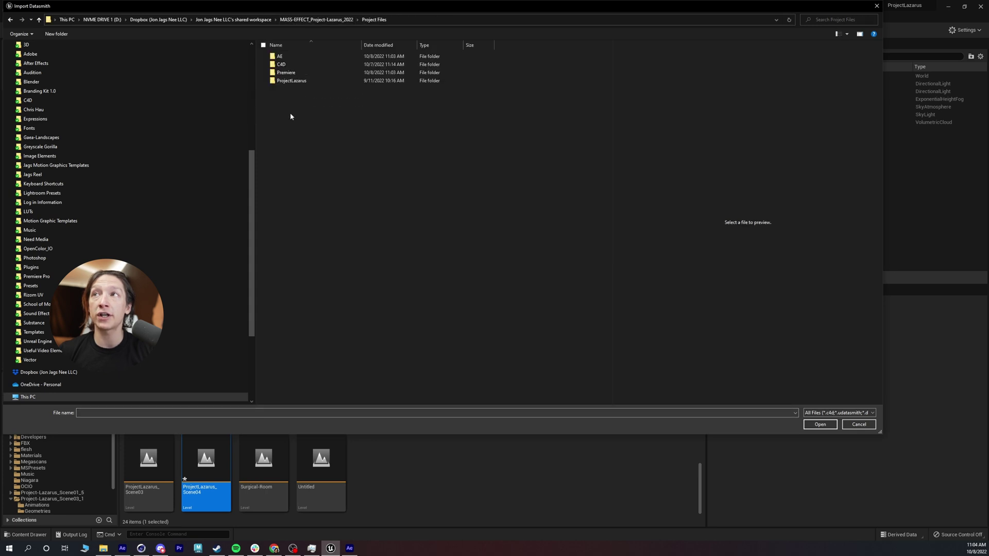
double_click(288, 65)
double_click(323, 91)
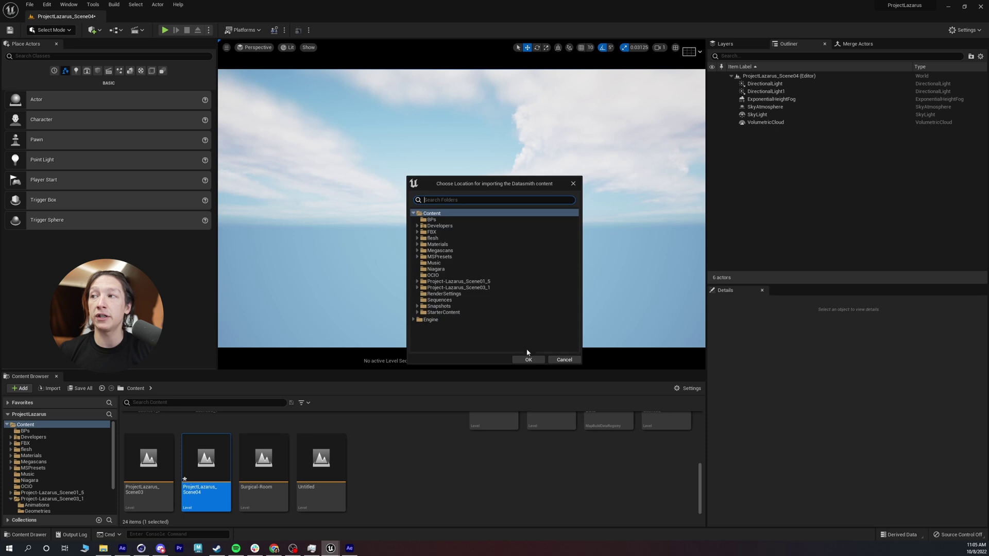
left_click(528, 359)
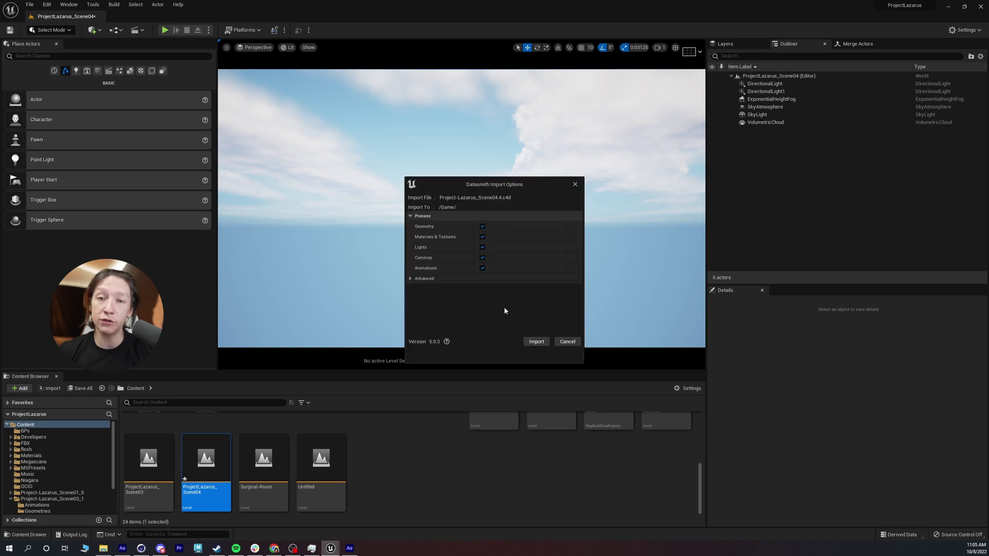
Start the Datasmith import with all Process options left checked
left_click(536, 342)
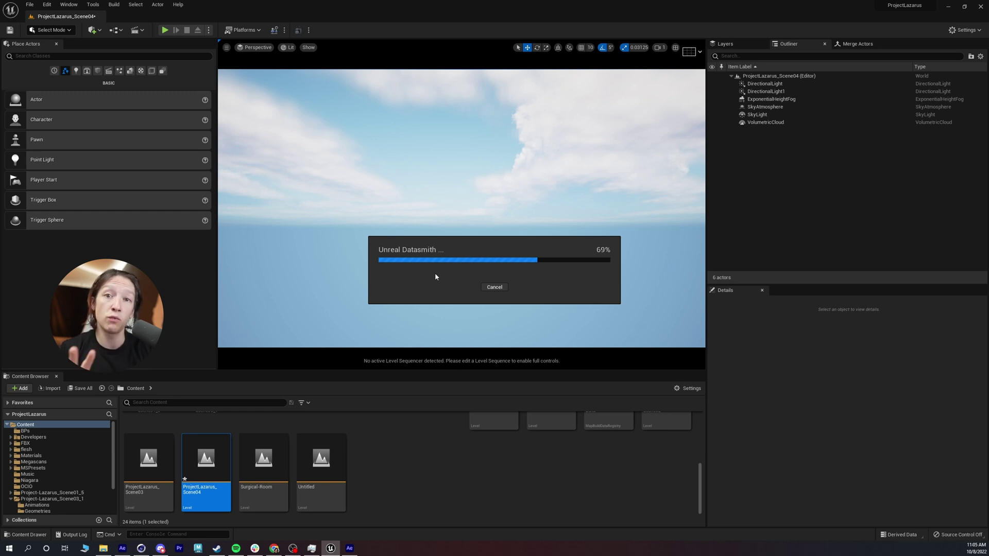
End the unresponsive UnrealEditor process from Task Manager
right_click(464, 549)
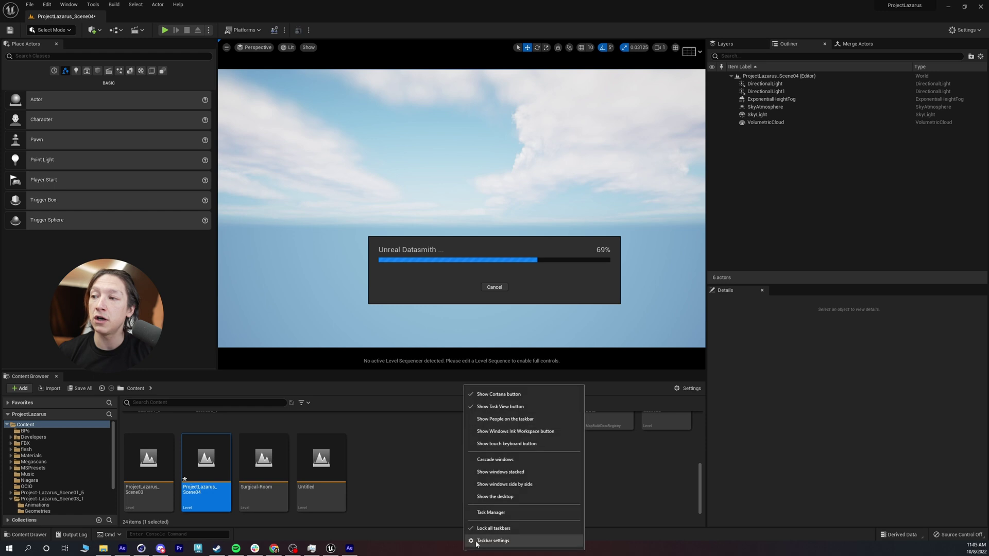
left_click(490, 517)
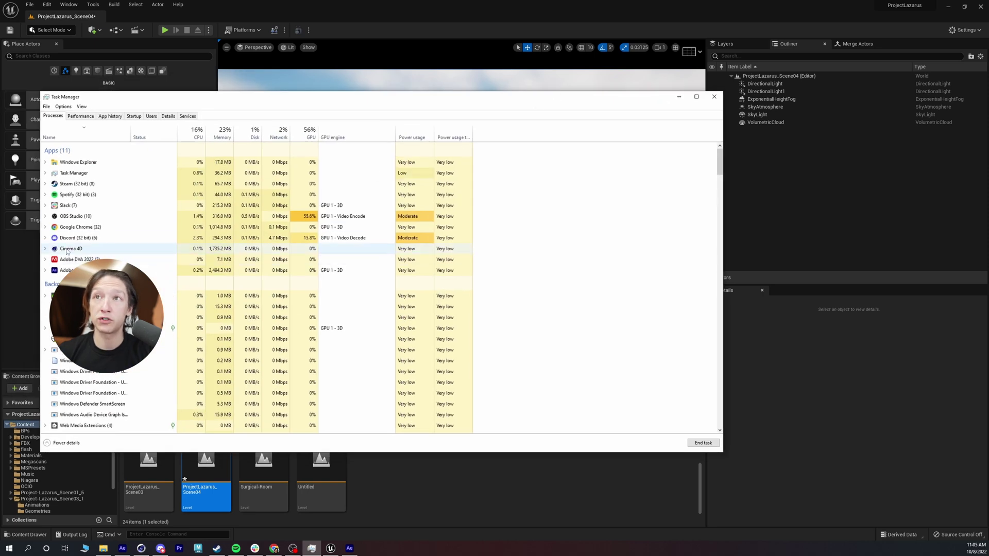
scroll(67, 308, "down", 2)
scroll(67, 308, "down", 2)
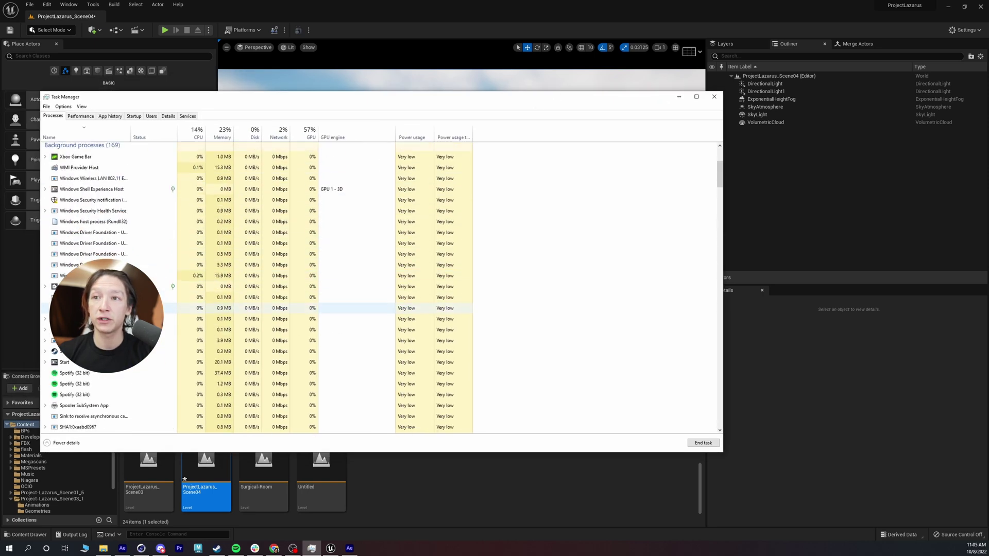
scroll(67, 303, "down", 4)
scroll(67, 303, "down", 3)
scroll(67, 304, "down", 4)
scroll(67, 304, "down", 3)
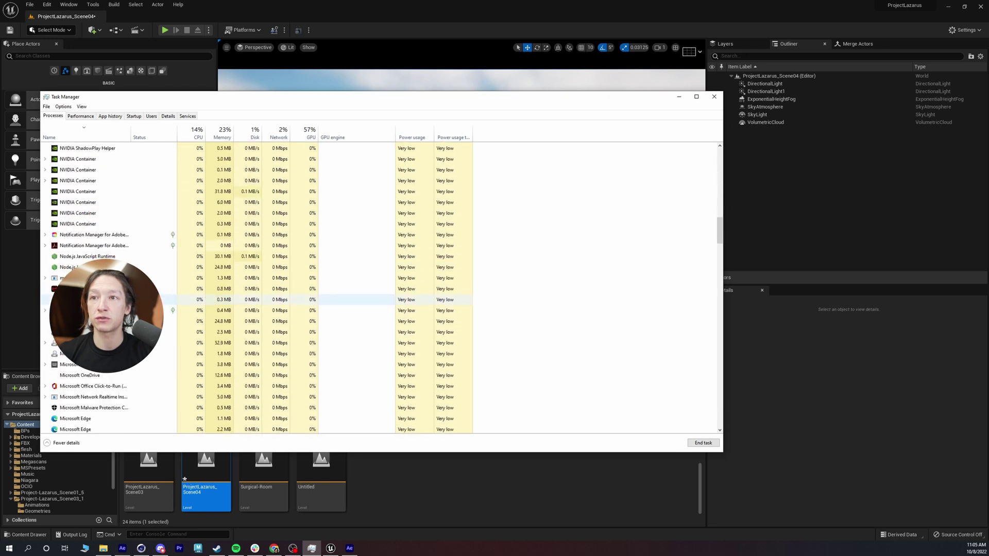
scroll(67, 302, "down", 4)
scroll(67, 301, "down", 4)
scroll(67, 302, "down", 4)
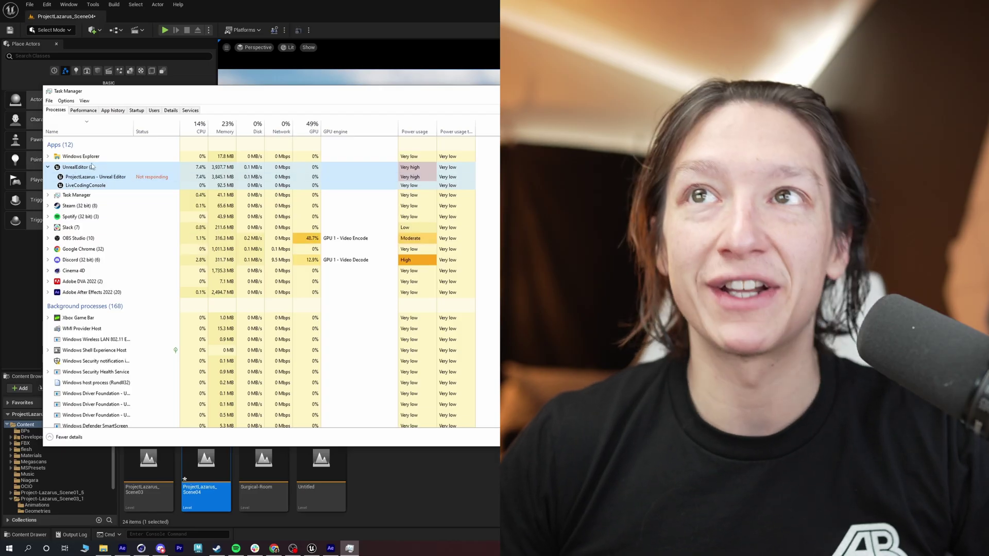
right_click(80, 172)
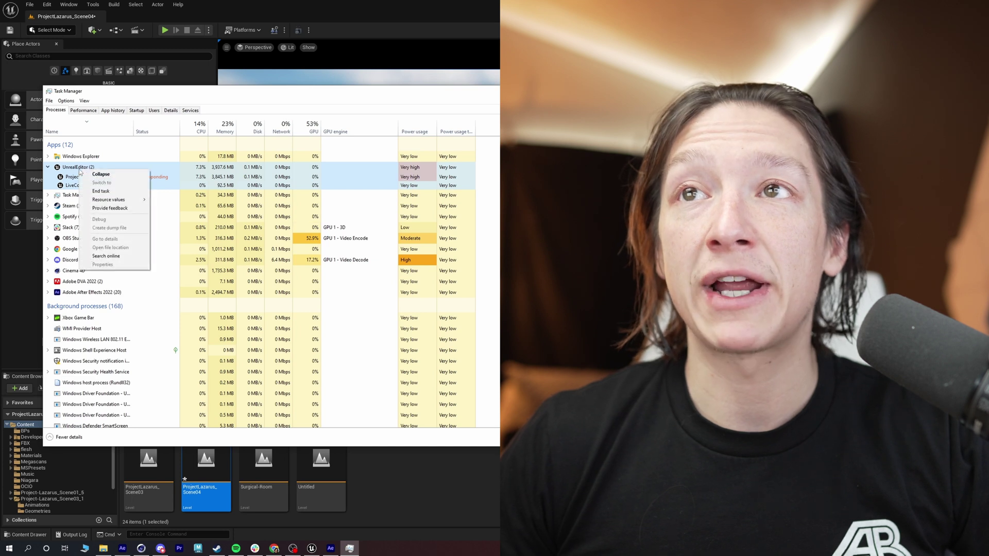
left_click(103, 191)
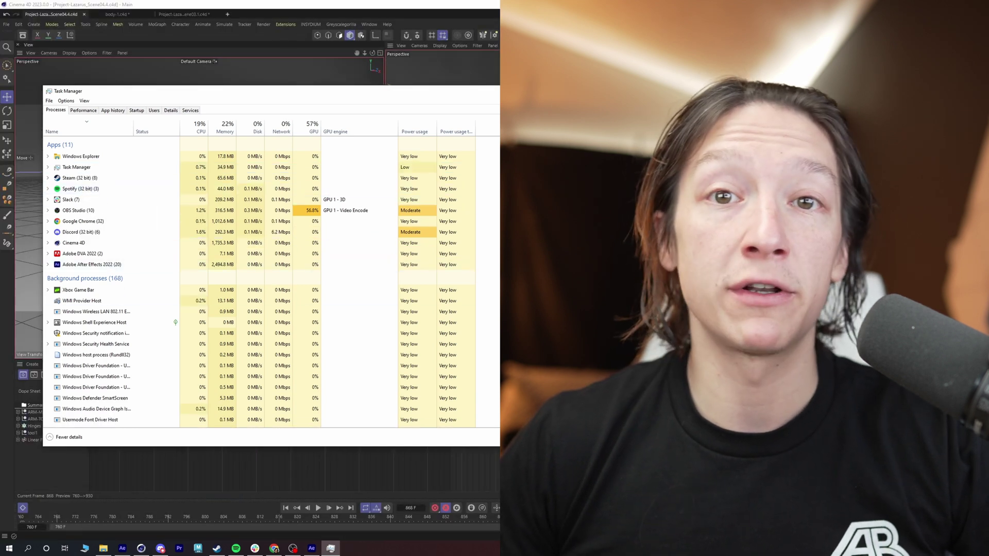
Open Add or remove programs through a Windows search for 'remove'
left_click(8, 548)
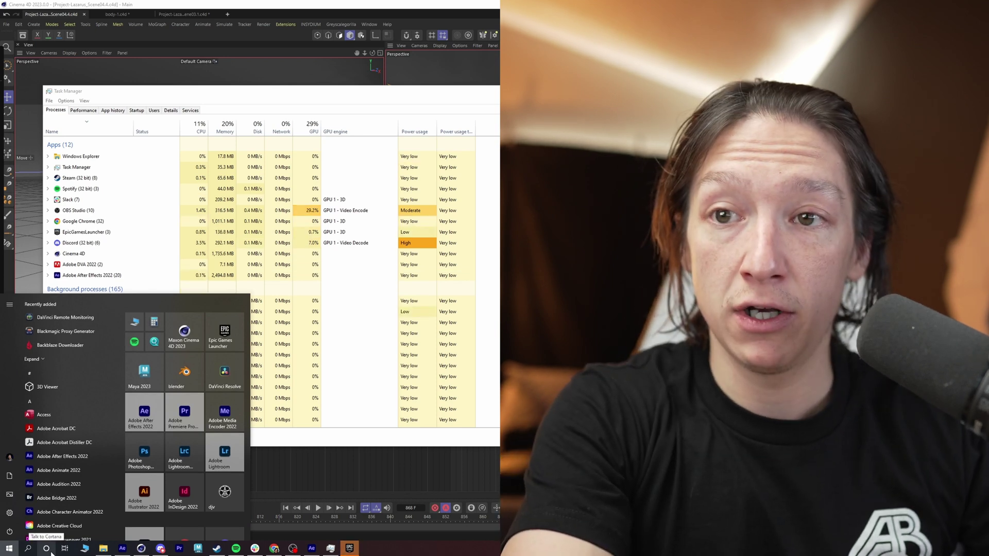
type("remove")
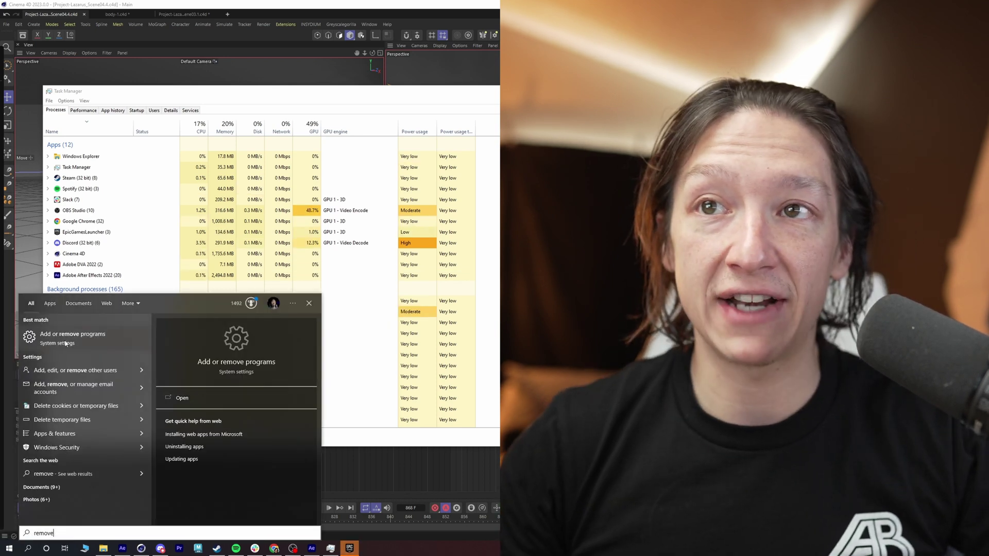
left_click(56, 348)
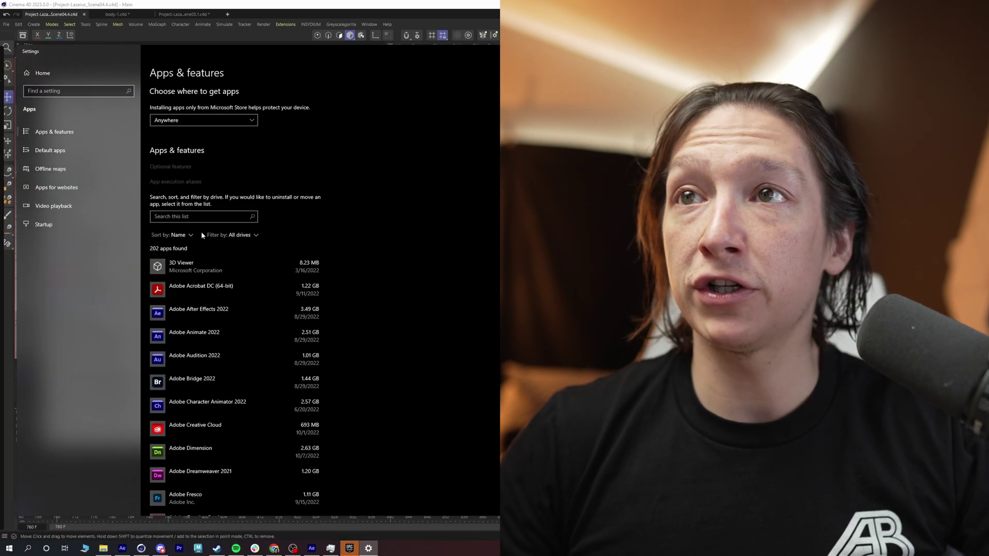
Filter installed apps by 'maxon', expand Maxon Cinema 4D 25, and close Cinema 4D
left_click(185, 217)
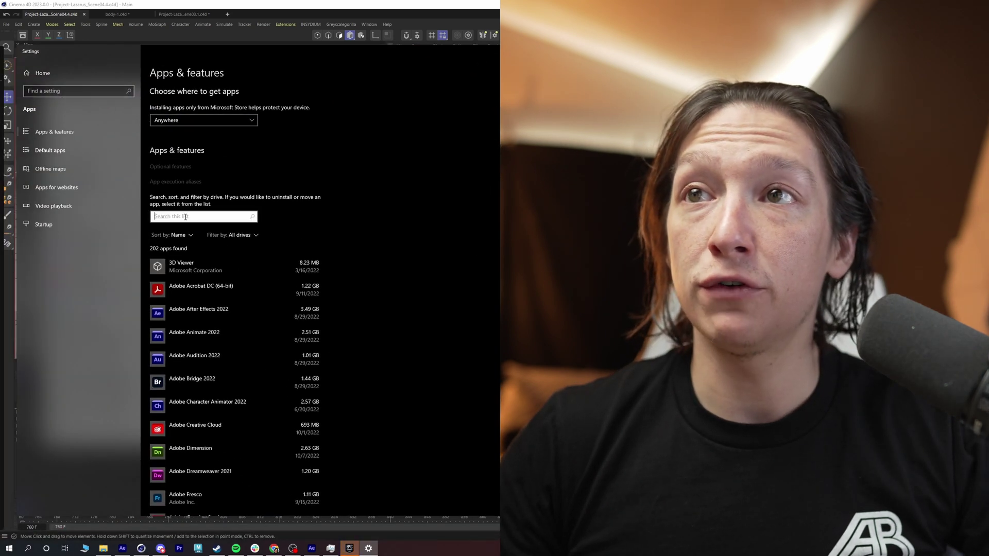
type("maxon")
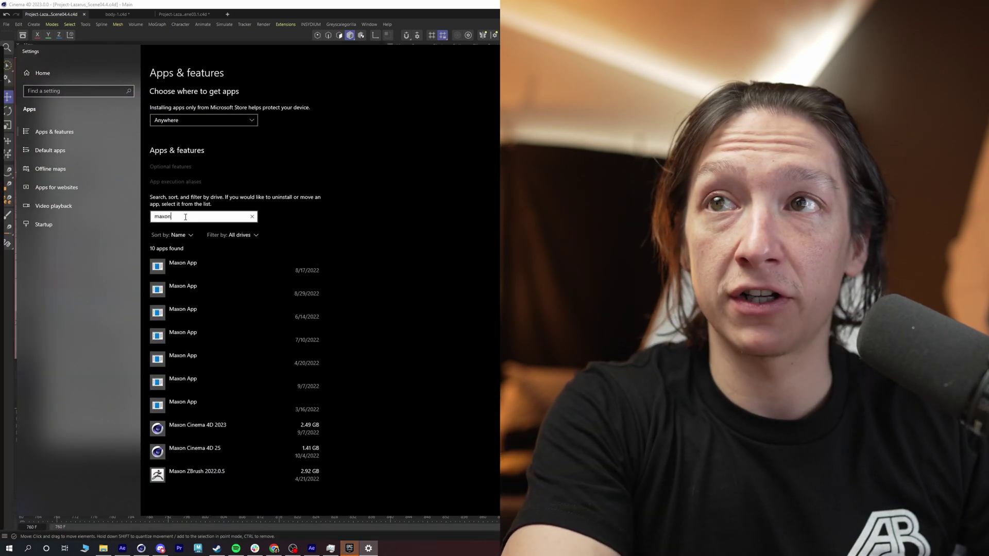
left_click(404, 472)
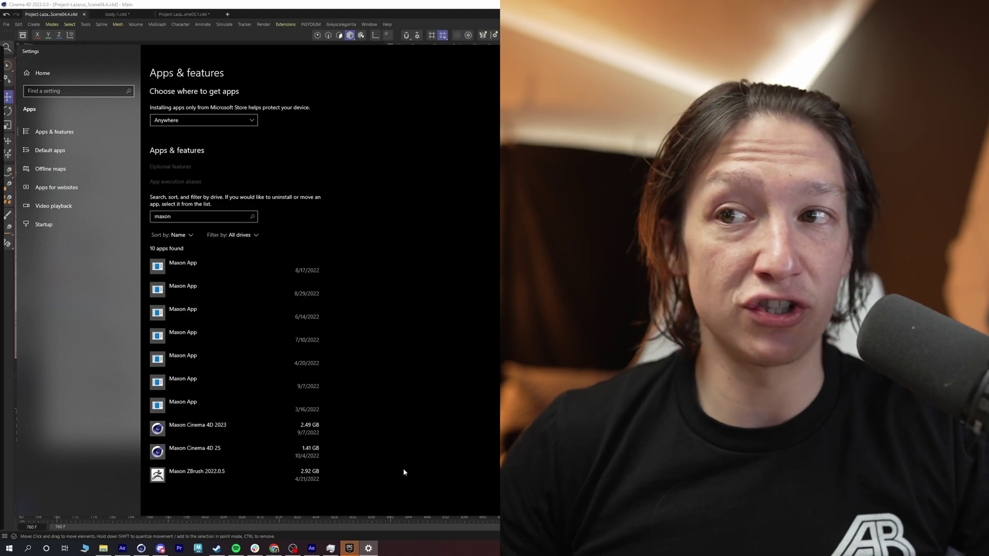
left_click(234, 453)
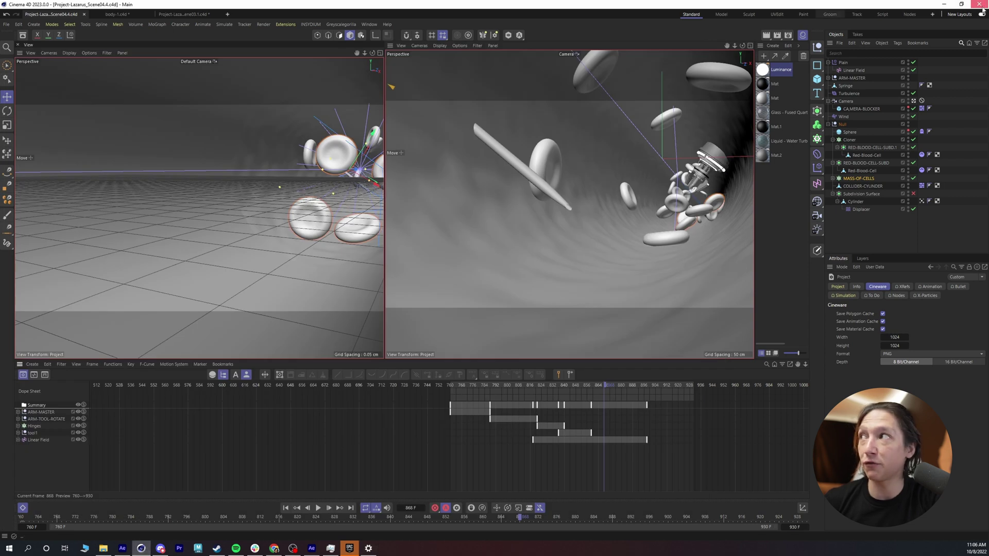
left_click(979, 4)
Save the open Cinema 4D scenes and uninstall Maxon Cinema 4D 25, retrying once it quits
left_click(470, 304)
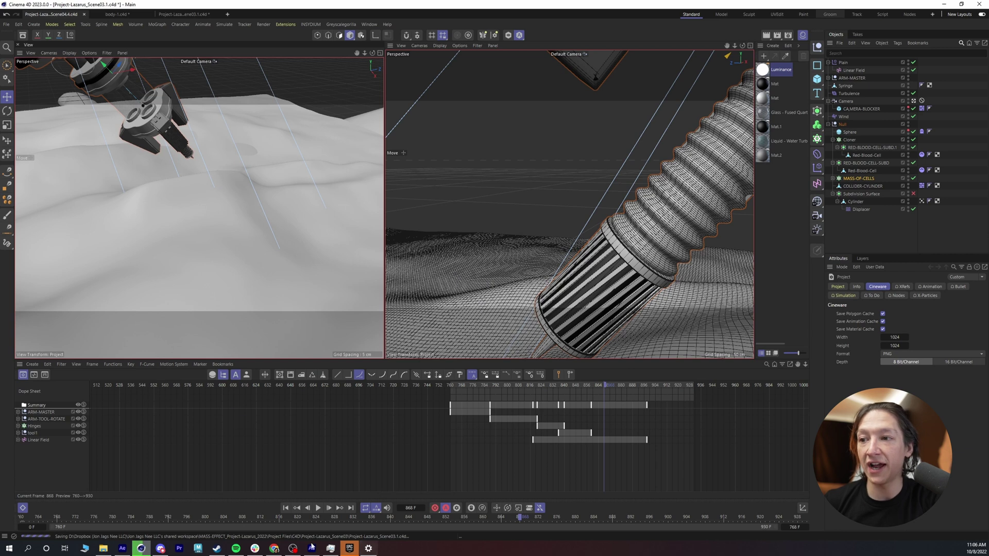
left_click(368, 548)
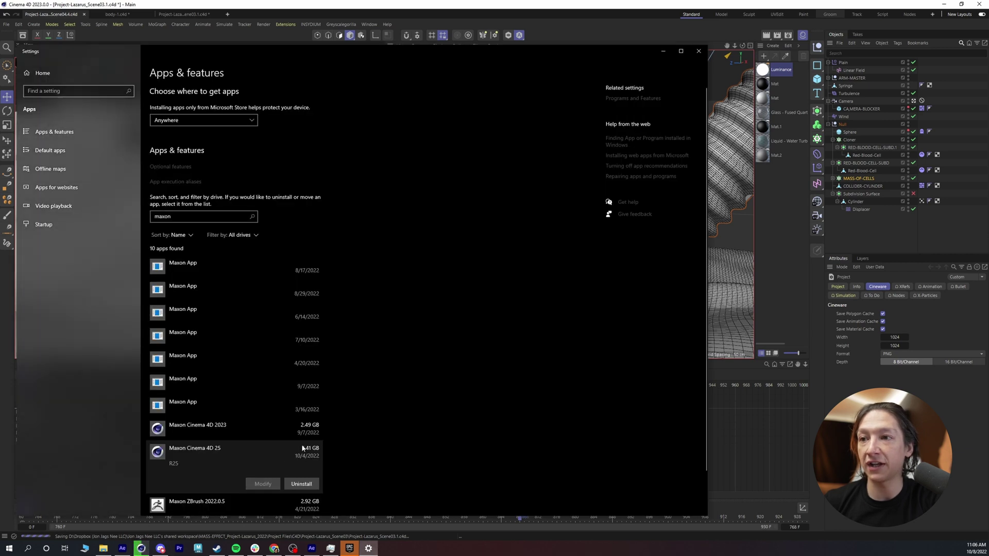
left_click(299, 484)
left_click(336, 466)
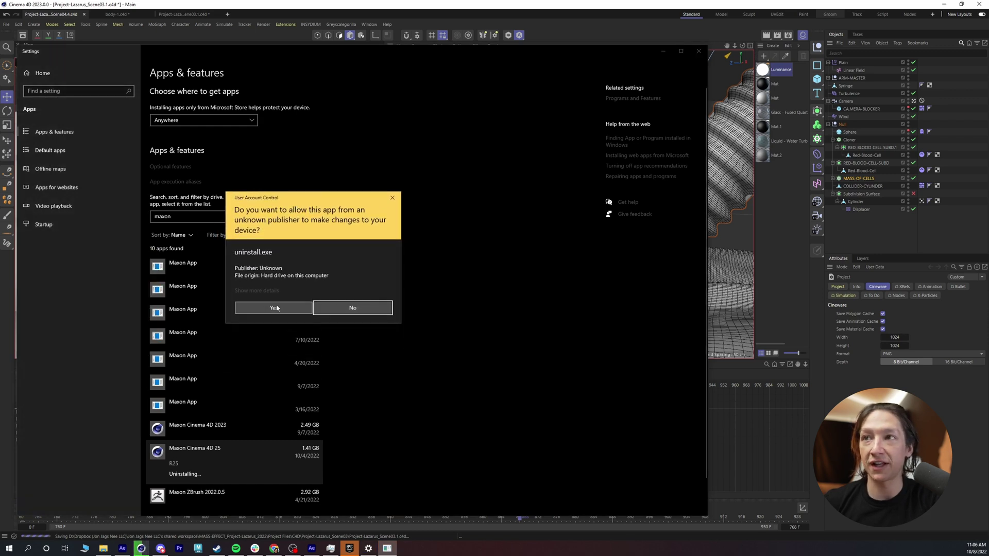
left_click(270, 308)
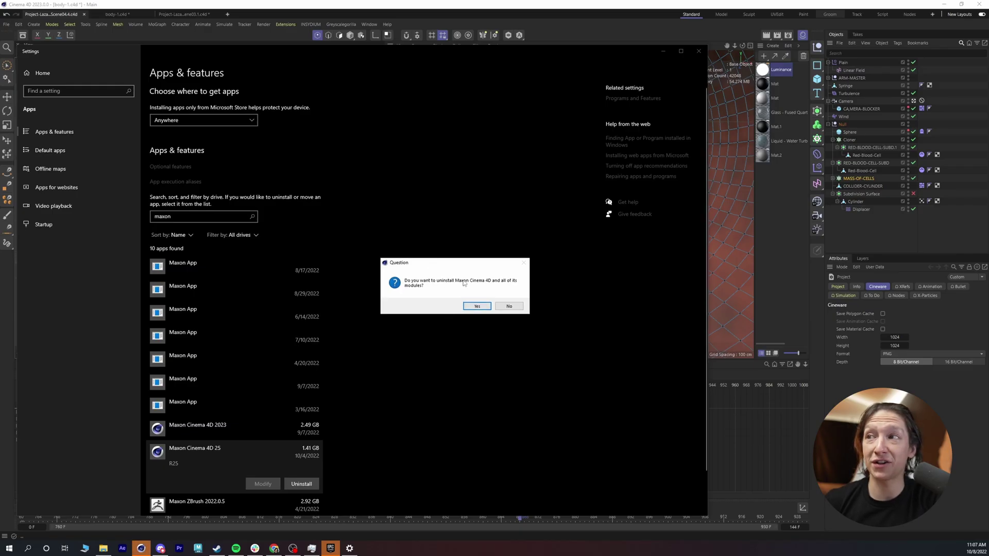
left_click(479, 306)
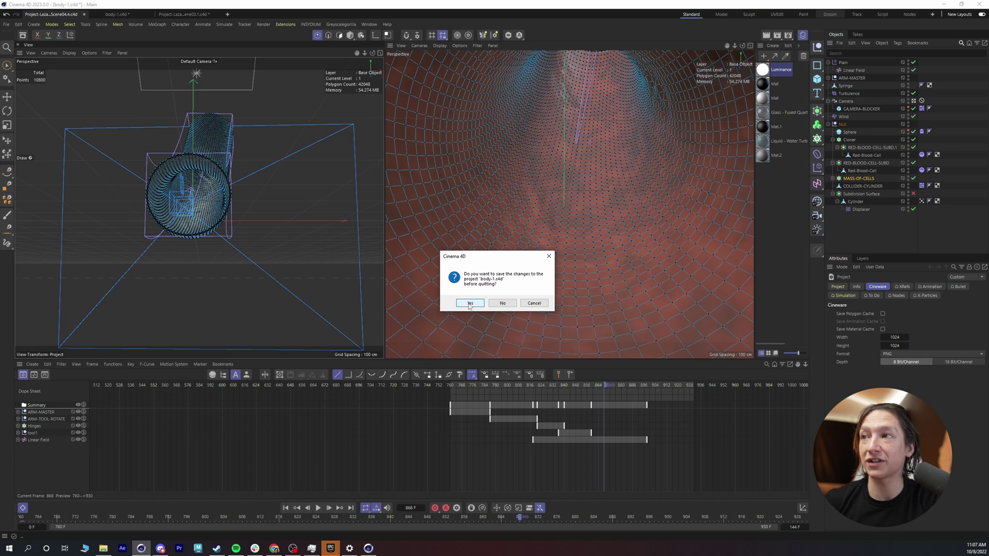
left_click(469, 304)
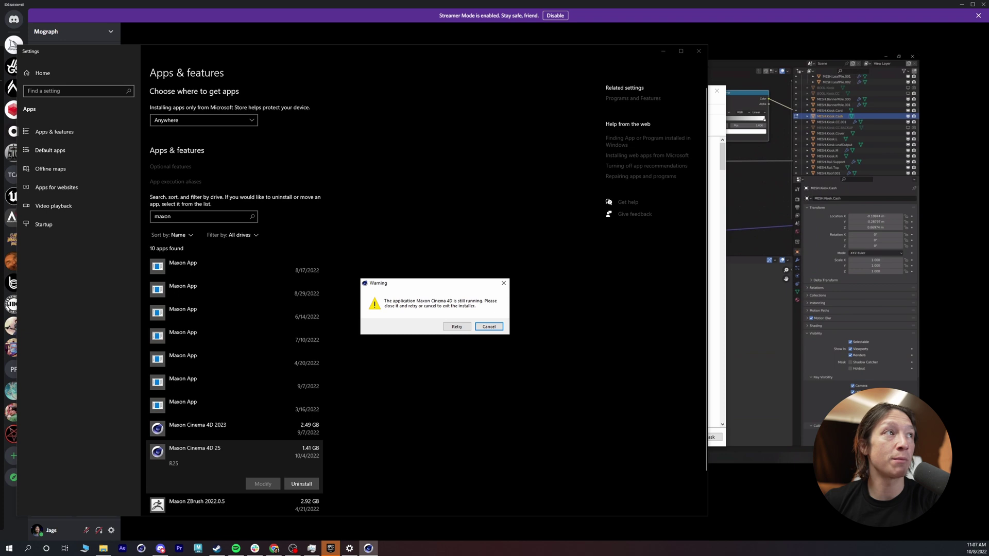
left_click(457, 326)
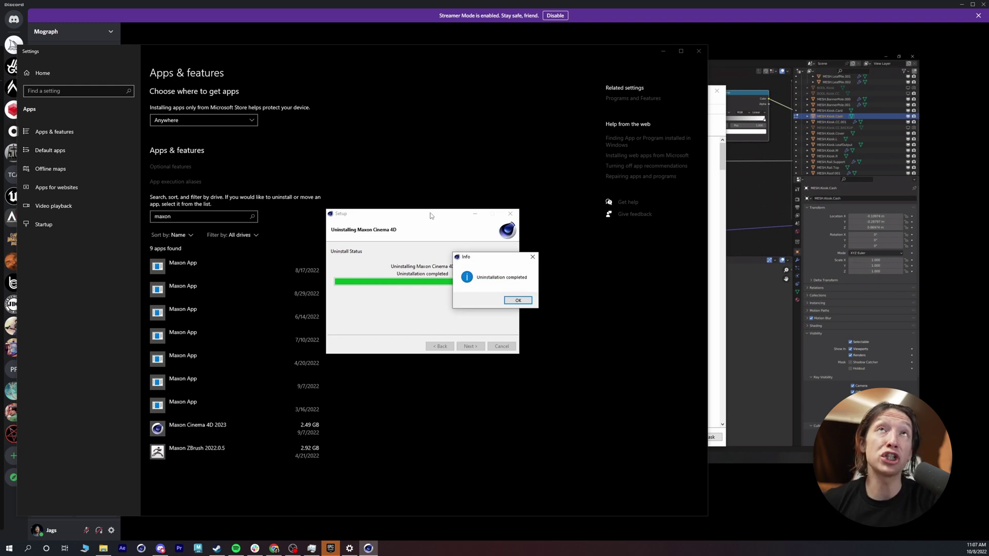
Close Settings after the uninstall and relaunch ProjectLazarus from the Epic Games Launcher library
left_click(516, 301)
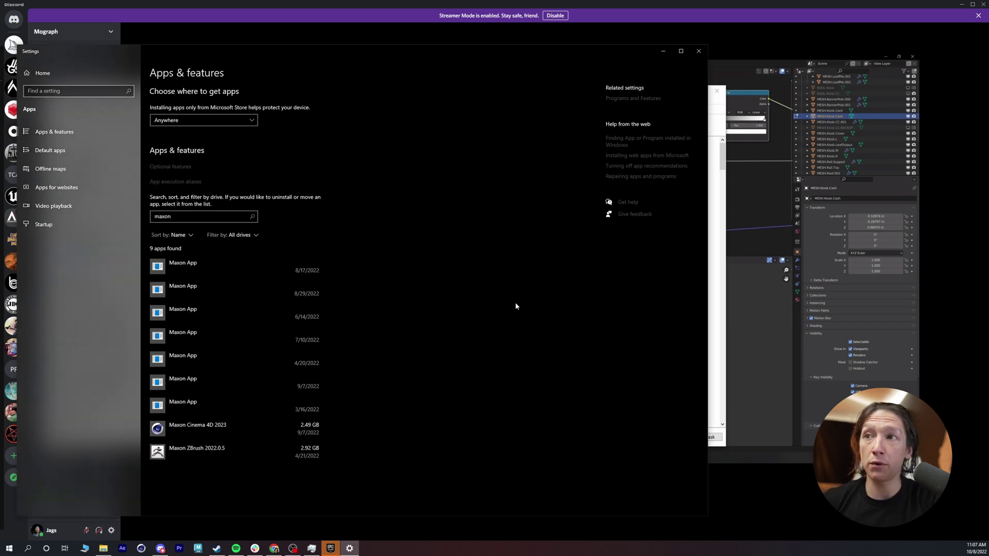
left_click(699, 51)
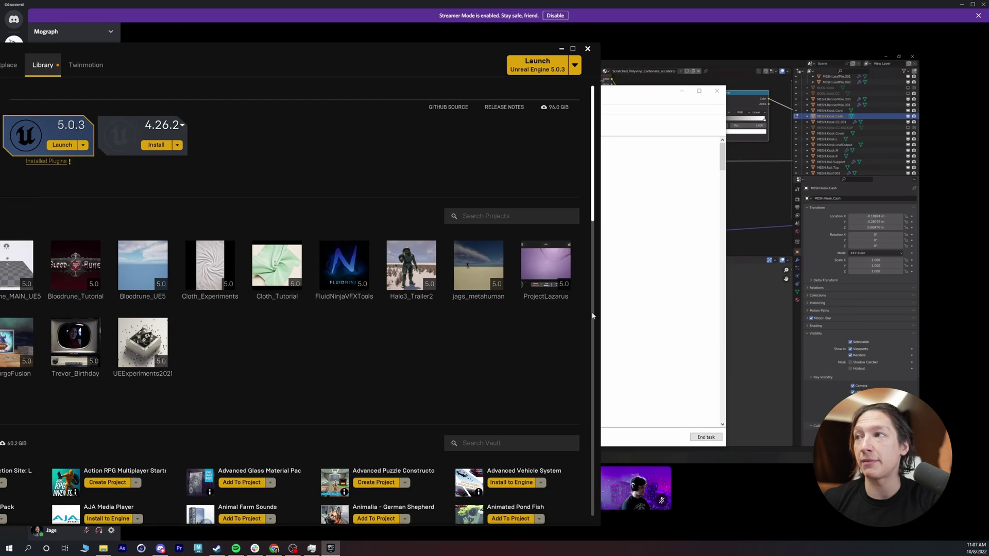
double_click(548, 270)
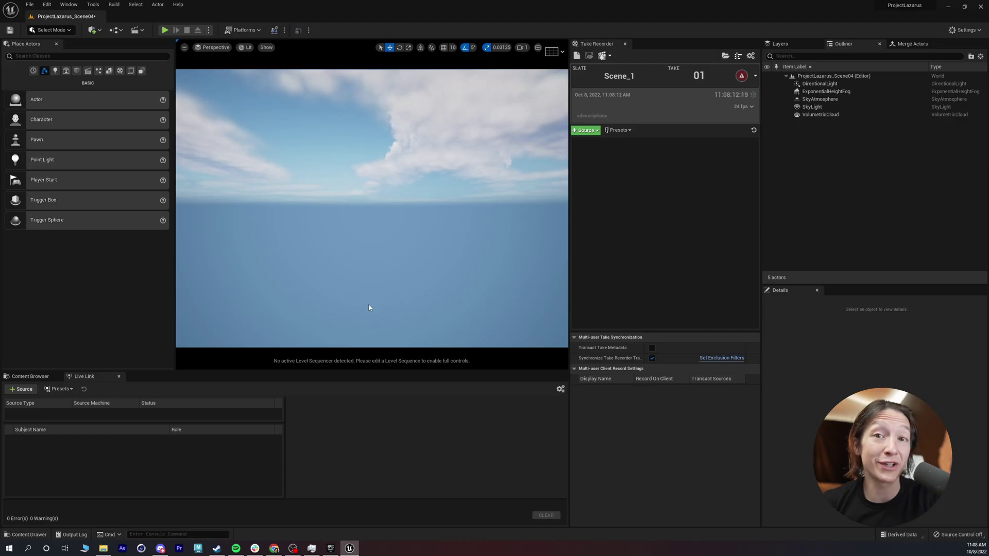
Datasmith-import Project-Lazarus_Scene04.4.c4d from Project Files/C4D/Project-Lazarus_Scene04 with default location and options
left_click(97, 31)
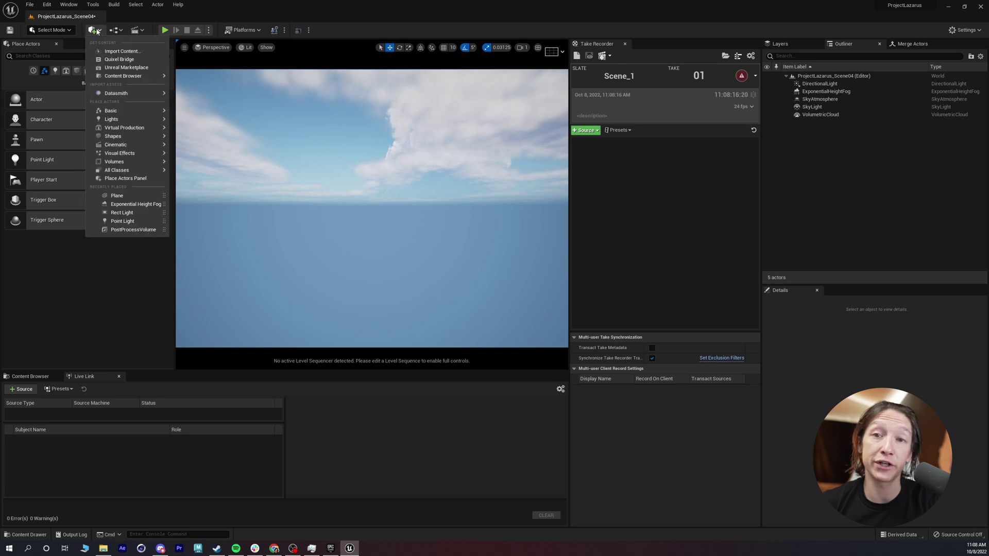
mouse_move(116, 92)
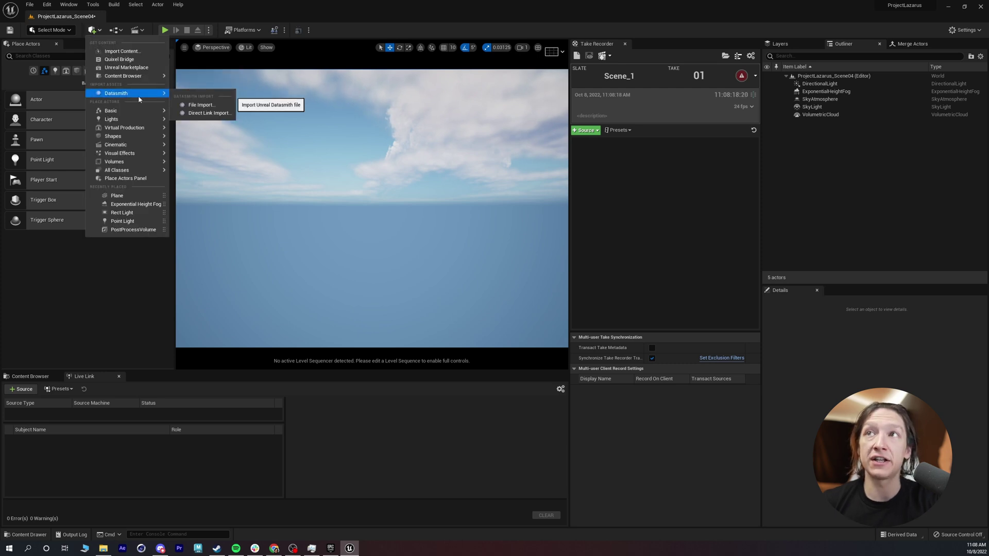
left_click(202, 106)
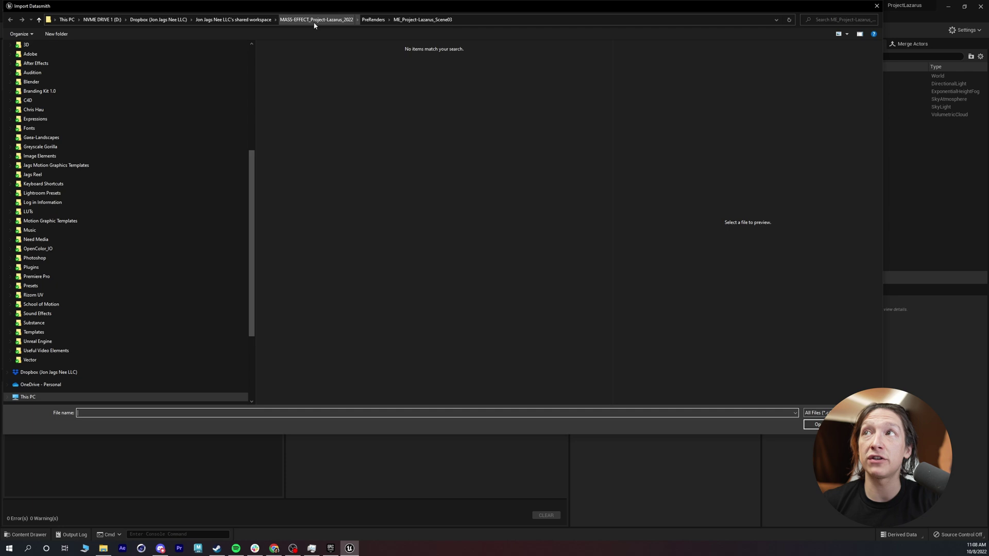
double_click(289, 113)
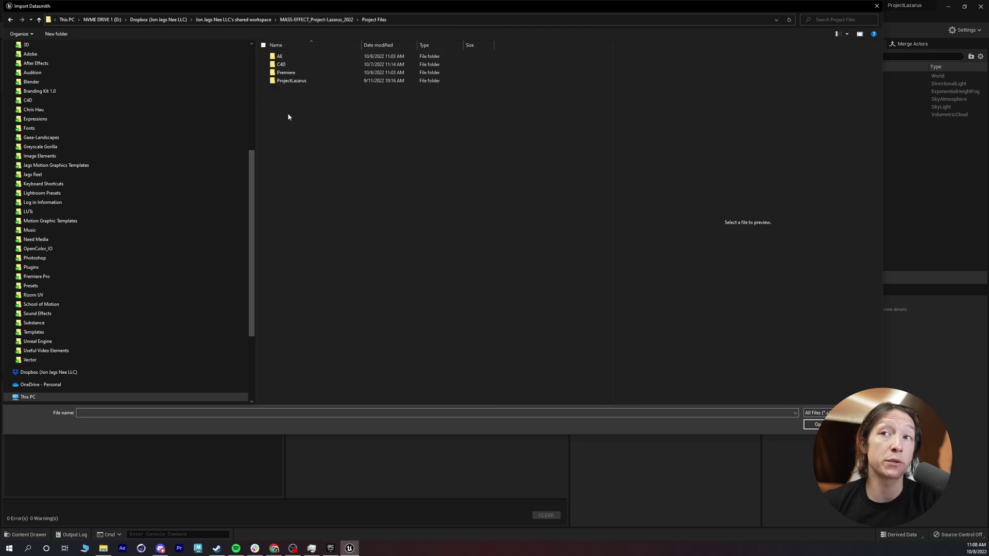
double_click(281, 64)
double_click(296, 89)
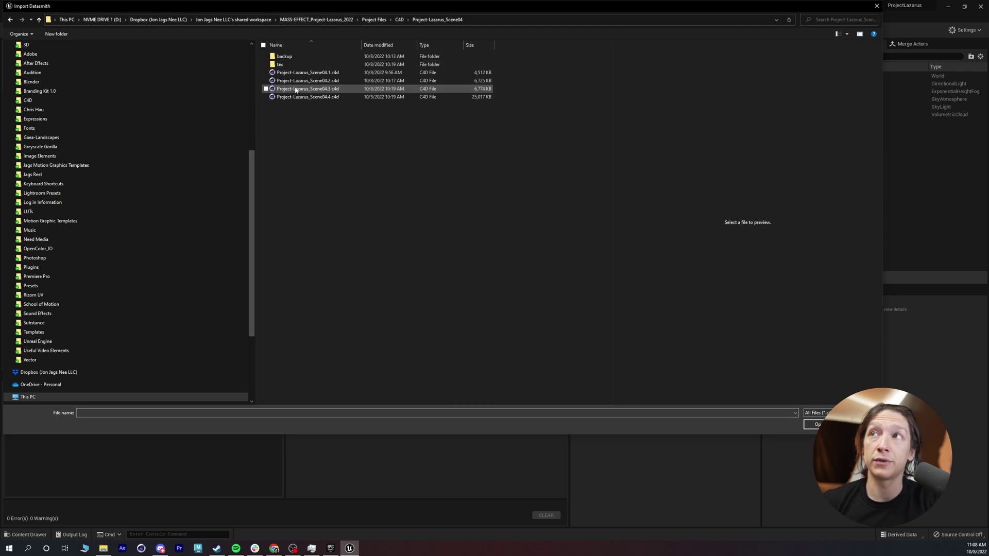
left_click(297, 98)
double_click(296, 100)
left_click(524, 359)
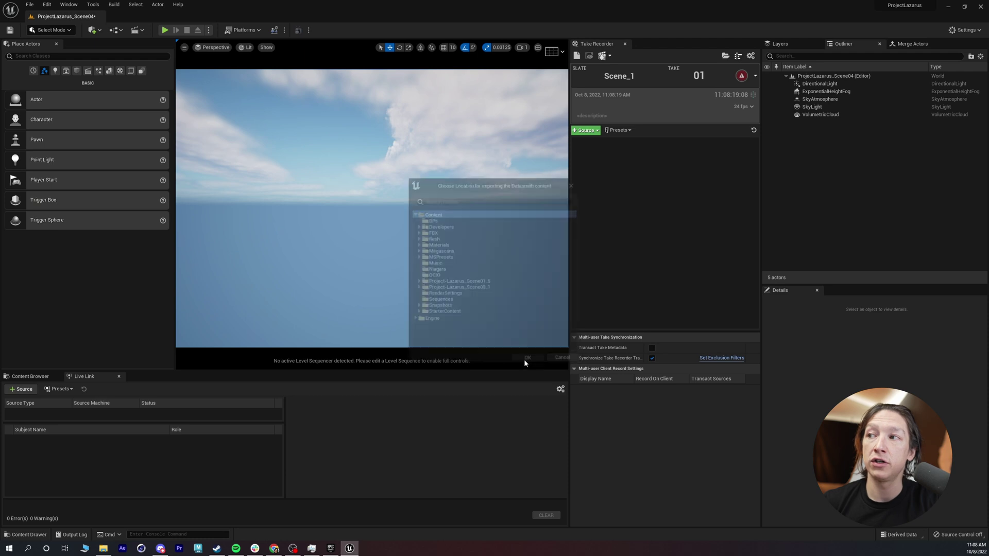
left_click(535, 341)
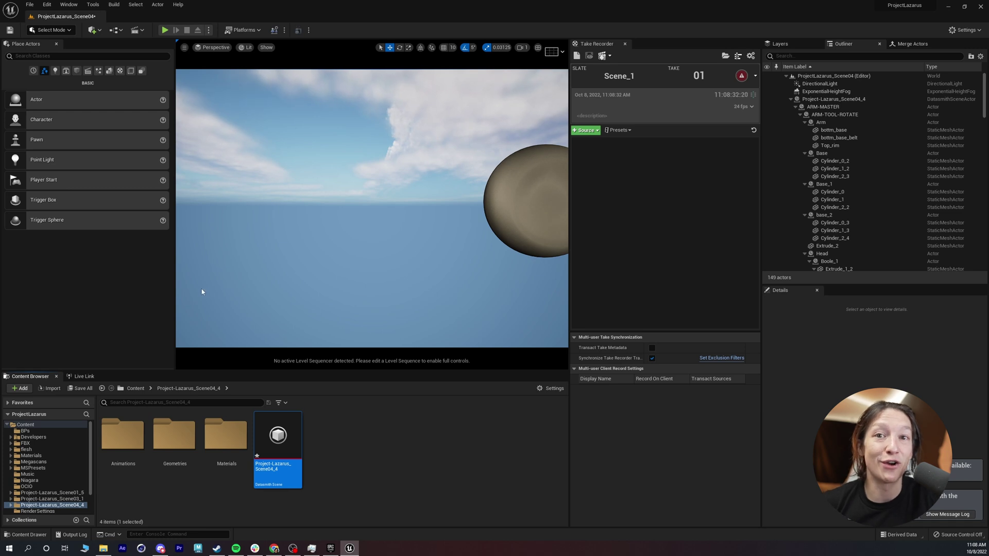
Orbit the viewport toward the imported syringe and blood-cell meshes
left_click_drag(203, 292, 226, 291)
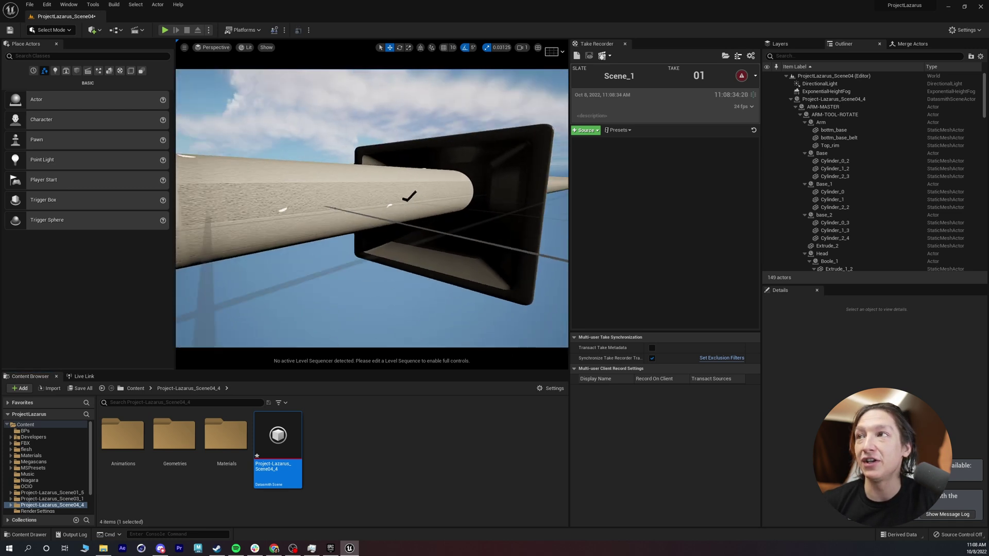